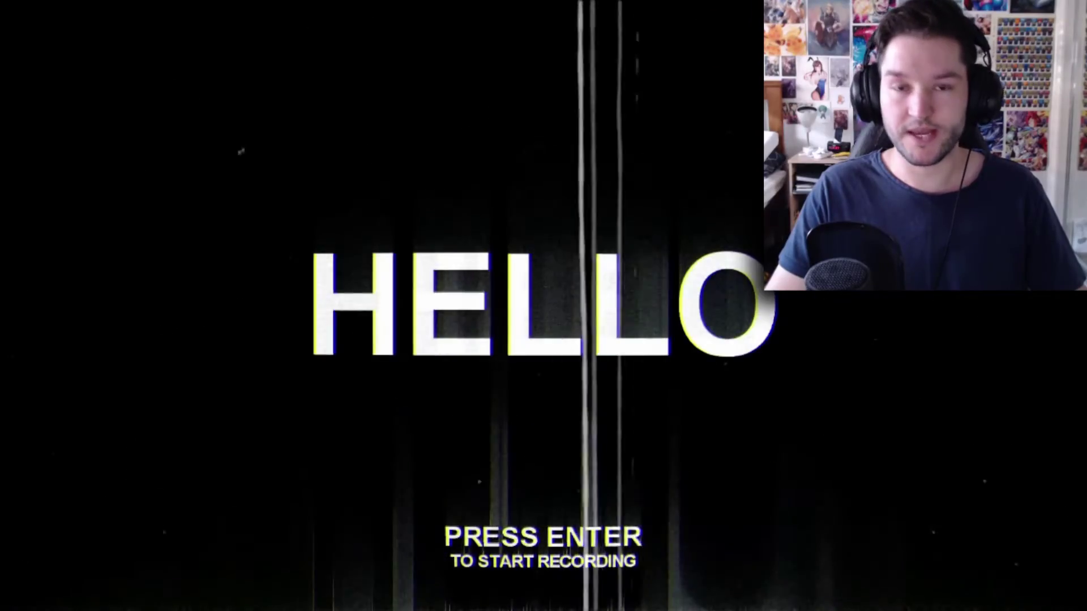
key(Return)
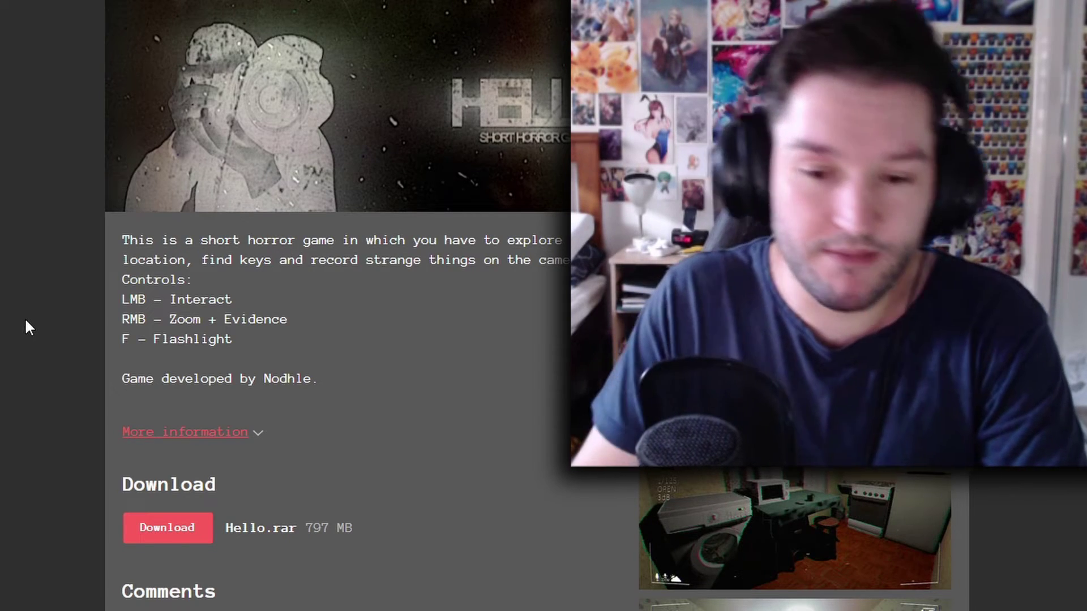
scroll(25, 321, down, 5)
scroll(57, 291, down, 3)
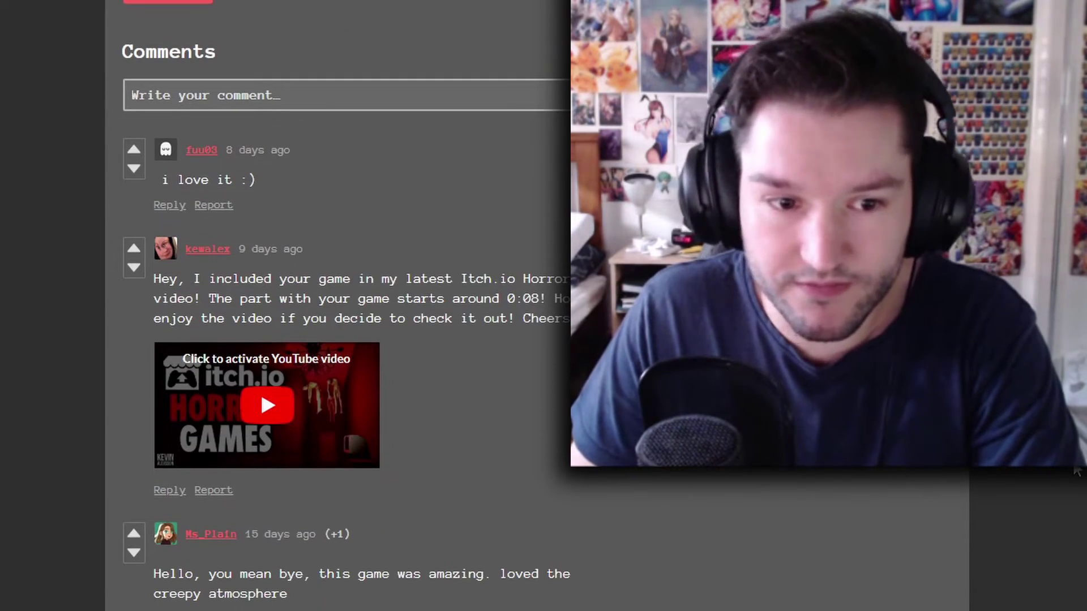
scroll(92, 240, up, 5)
scroll(92, 239, up, 4)
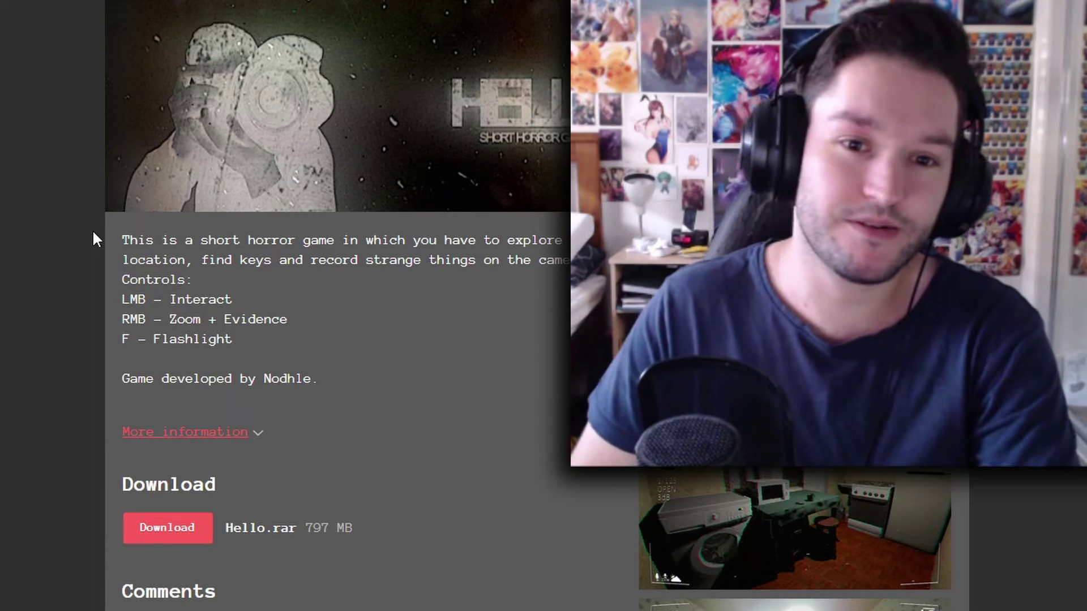